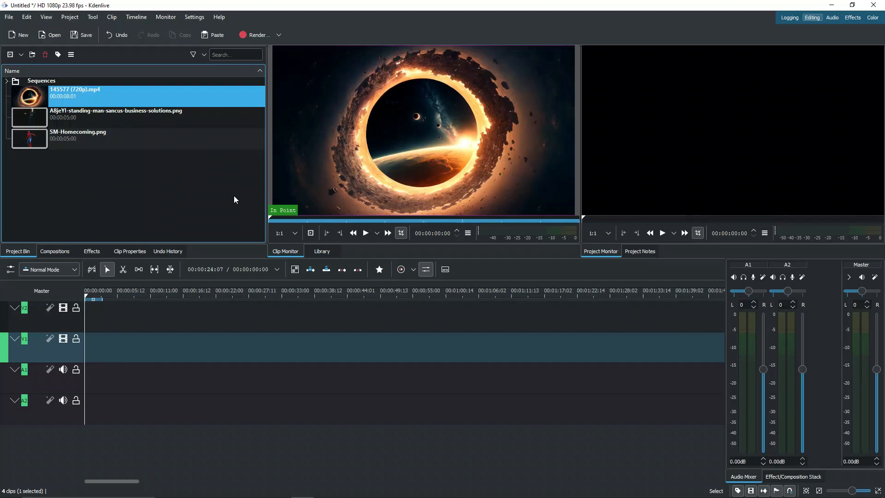
- Place 145577 (720p).mp4 on track V1 and the standing-man image above it on V2
drag(98, 105, 107, 360)
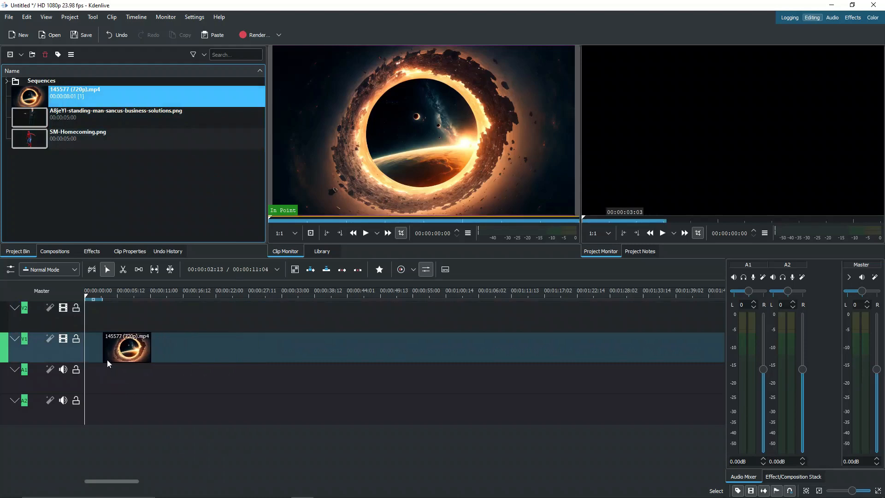
click(122, 295)
drag(87, 123, 107, 317)
click(113, 298)
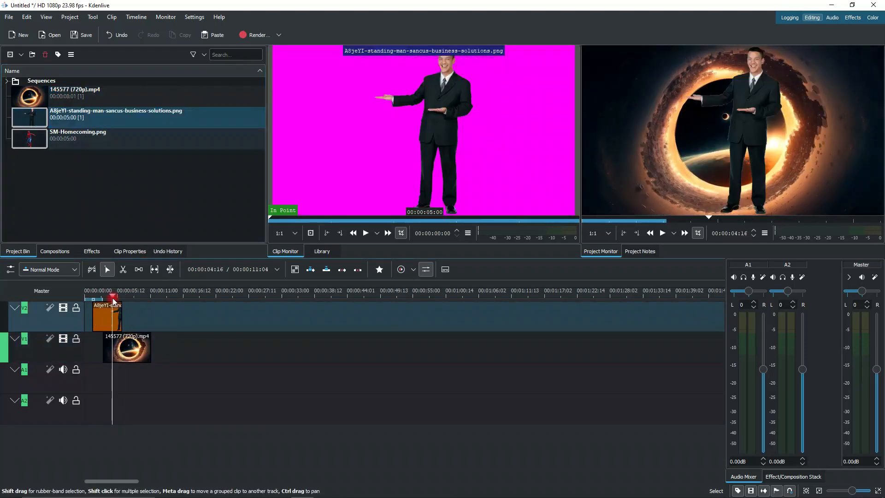
- Add SM-Homecoming.png after the man on V2 and fit the whole project in the timeline
drag(92, 136, 129, 328)
click(138, 295)
click(106, 316)
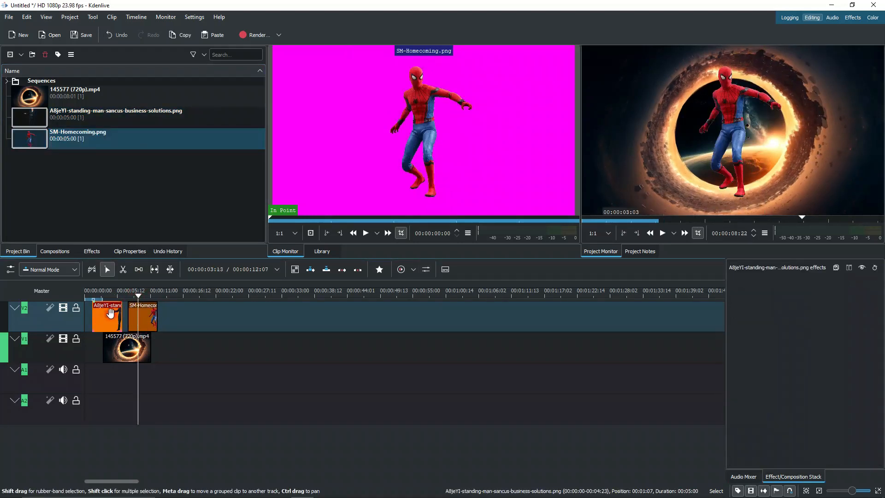
click(109, 292)
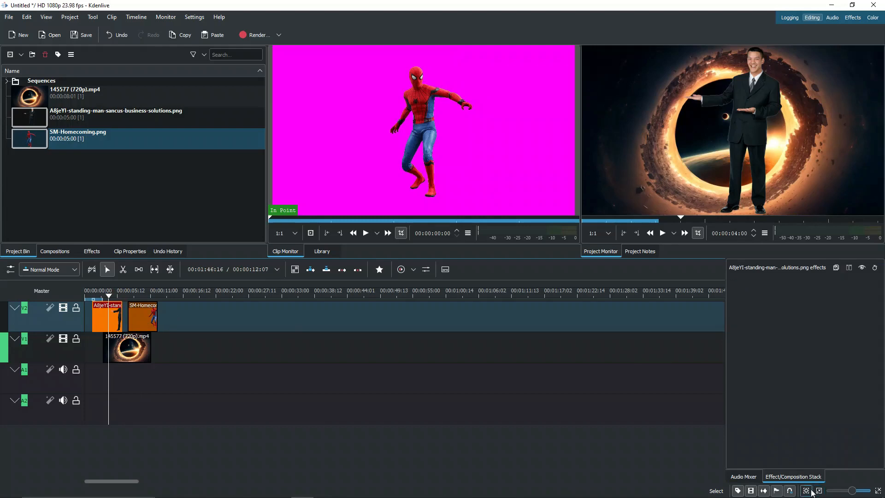
click(806, 490)
- Drag Transparency from Alpha, Mask and Keying onto the standing-man clip, then use the Effects workspace
click(92, 251)
click(62, 123)
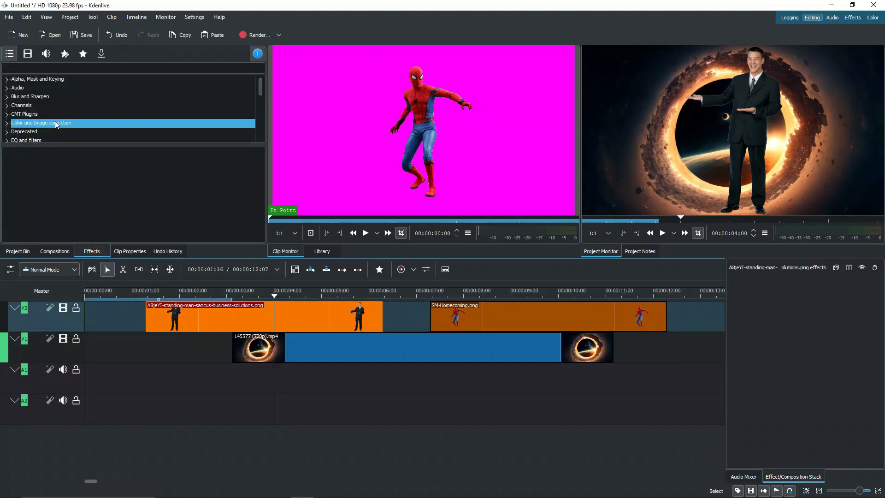
click(6, 79)
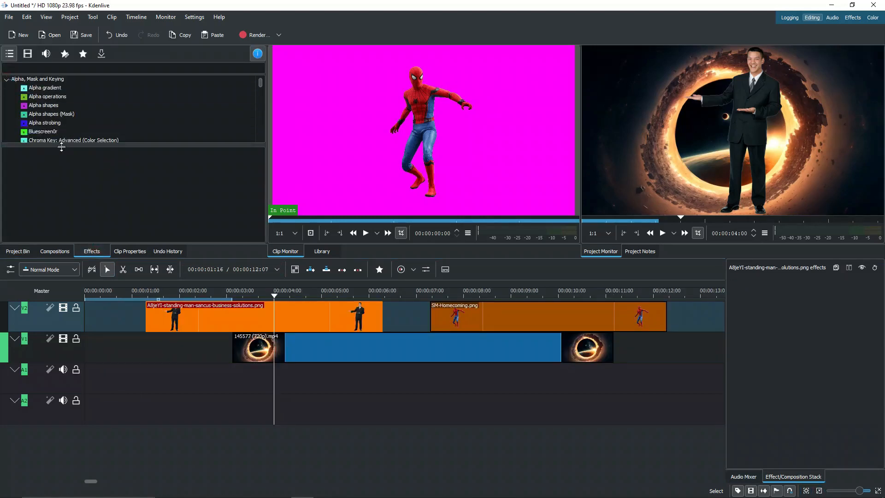
drag(65, 147, 68, 238)
scroll(89, 192, down, 3)
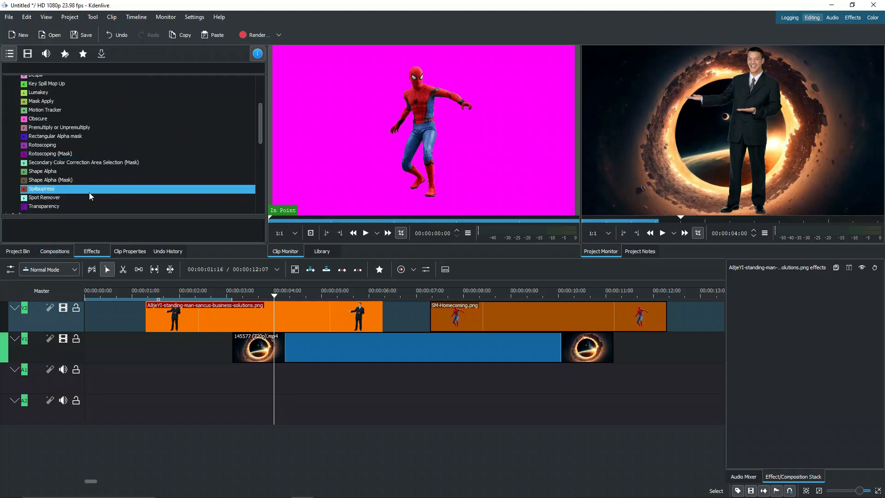
drag(50, 206, 273, 317)
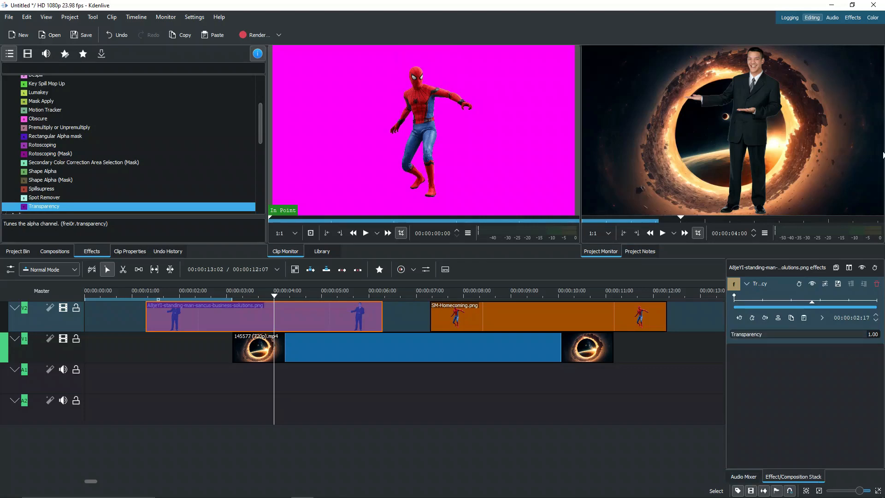
click(849, 18)
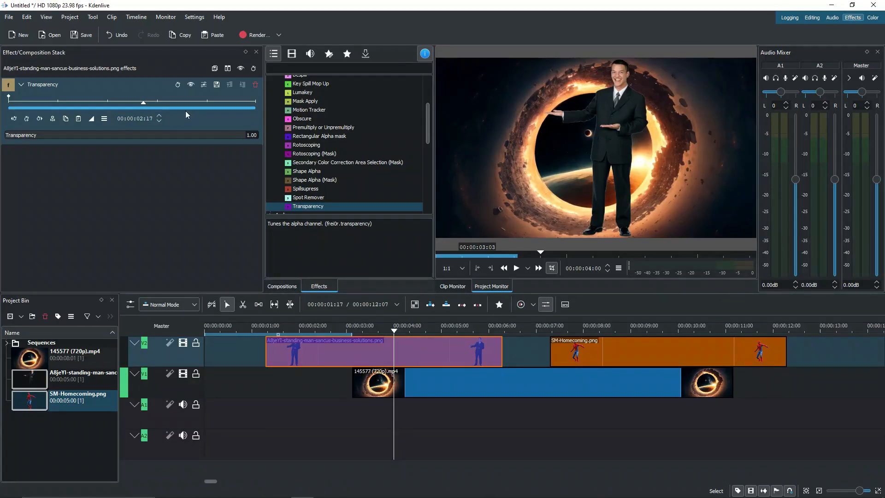
- Drag the standing man's Transparency slider to 0.42, then select the SM-Homecoming clip
drag(247, 136, 108, 140)
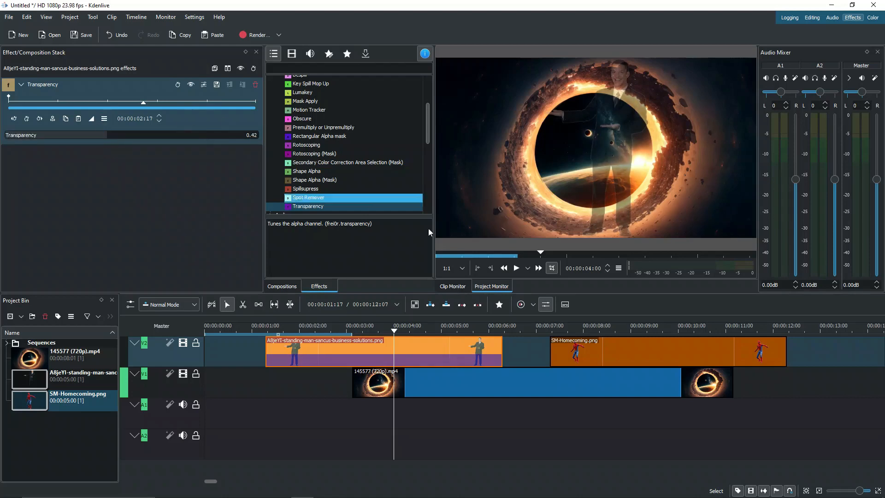
click(417, 330)
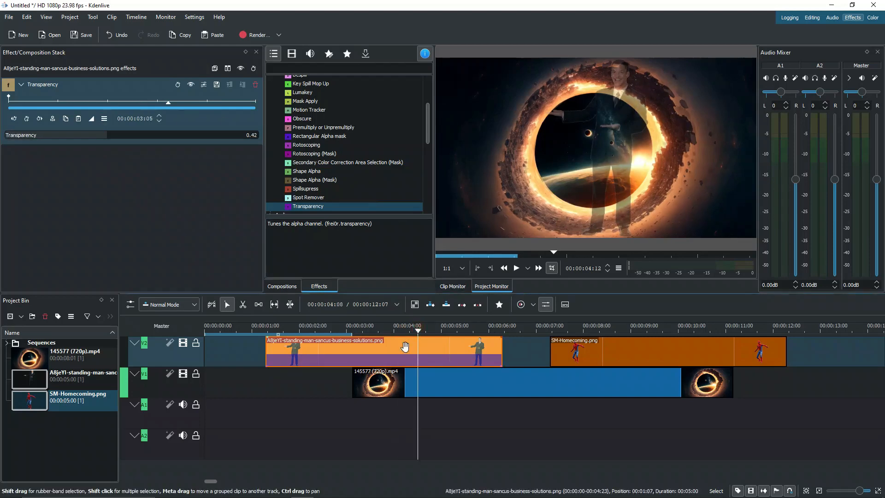
scroll(387, 355, down, 1)
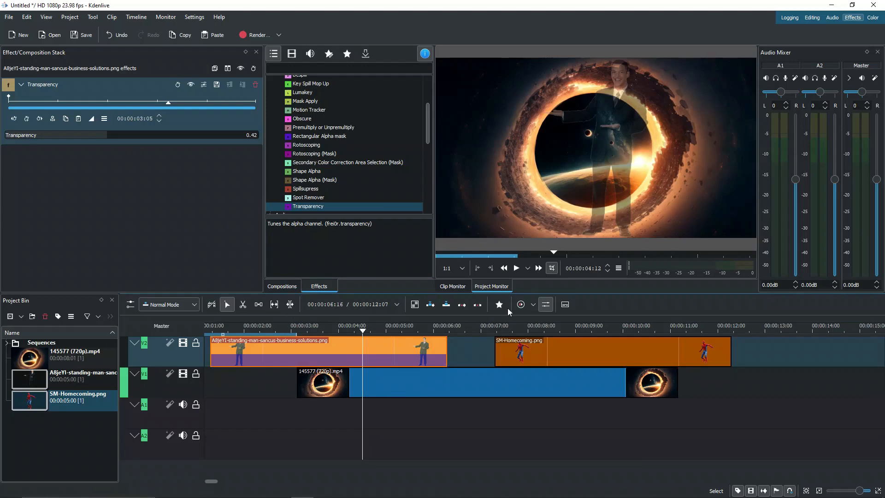
click(532, 350)
click(538, 331)
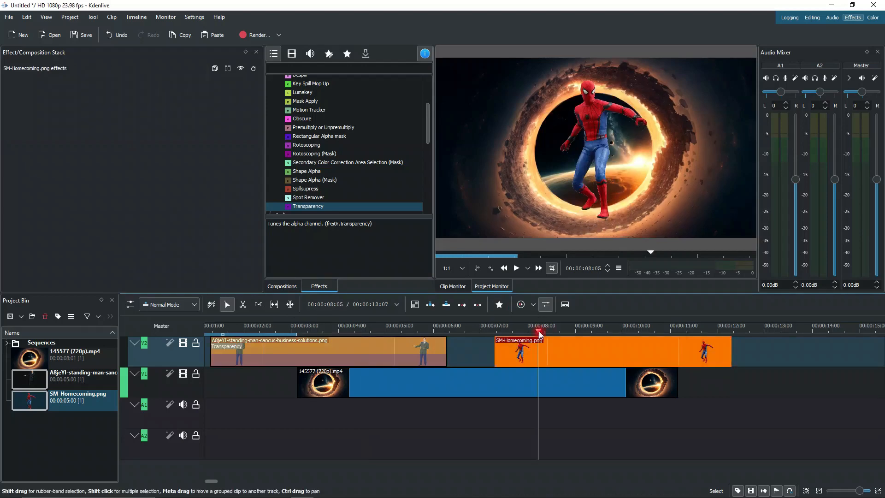
- Copy the standing-man clip, deleting the accidental paste made at about 14 seconds
click(338, 330)
right_click(343, 349)
click(391, 105)
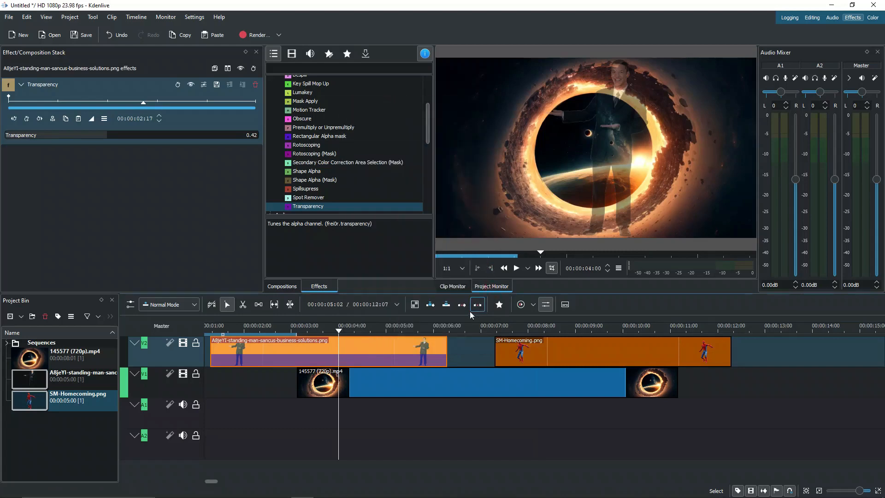
scroll(685, 368, right, 5)
click(629, 328)
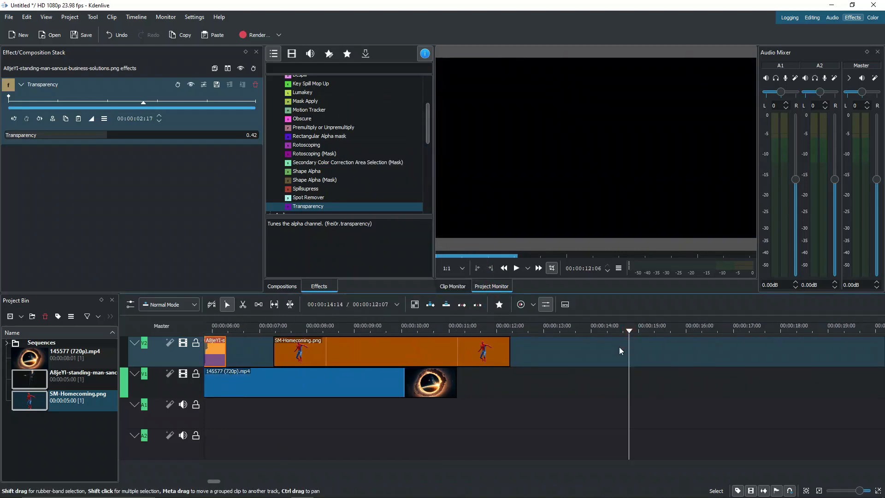
key(ctrl+v)
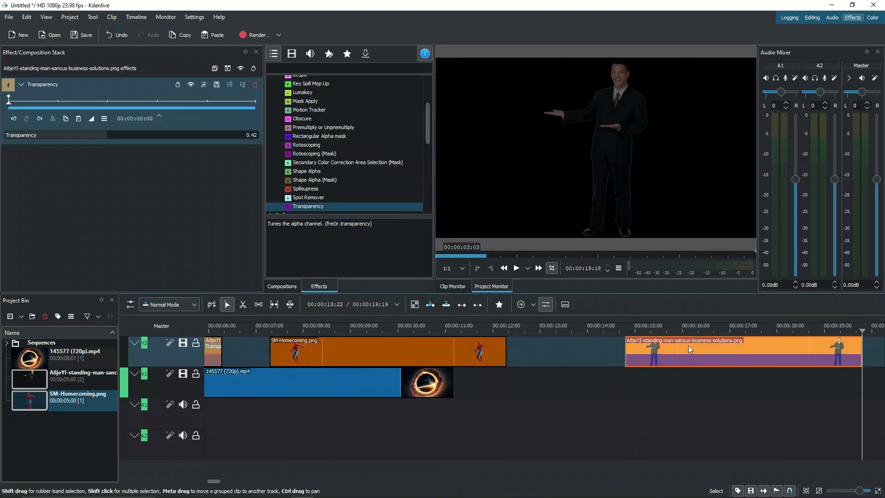
key(Delete)
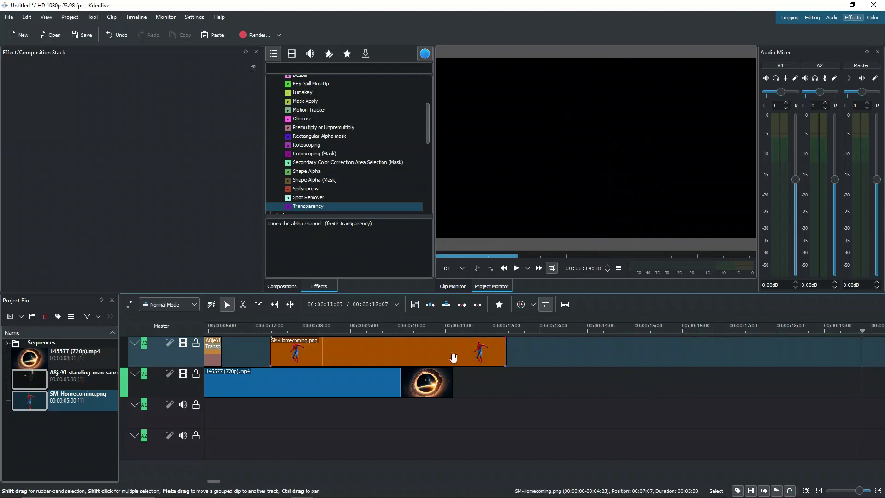
- Paste the copied Transparency effect onto SM-Homecoming and scrub through to check it
click(454, 357)
scroll(450, 355, left, 5)
right_click(535, 354)
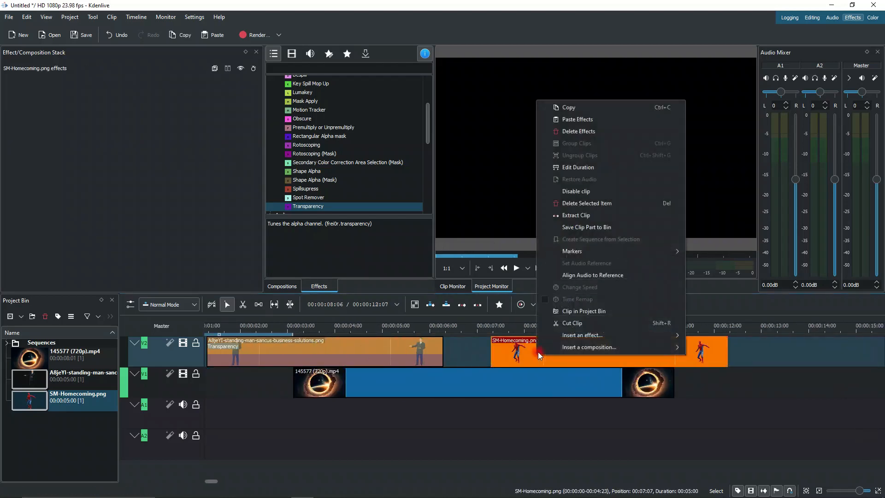
click(575, 120)
mouse_move(528, 329)
mouse_down()
mouse_move(578, 327)
mouse_move(529, 329)
mouse_move(538, 329)
mouse_up()
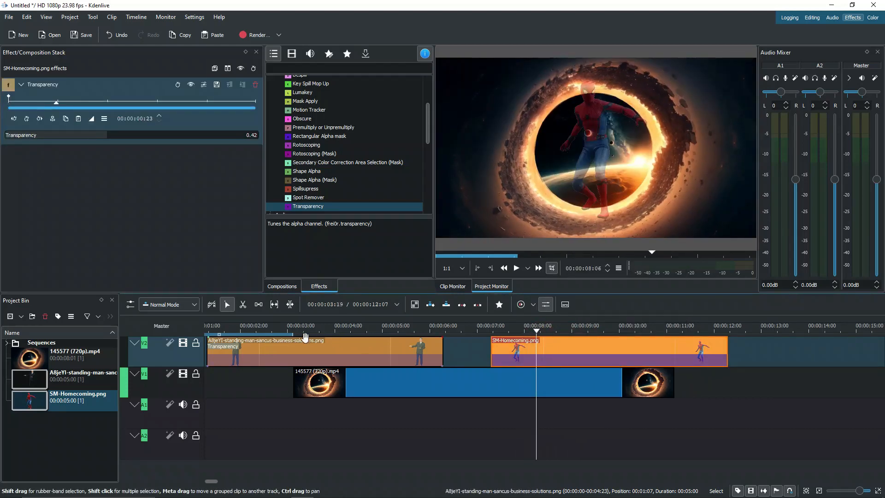
click(238, 348)
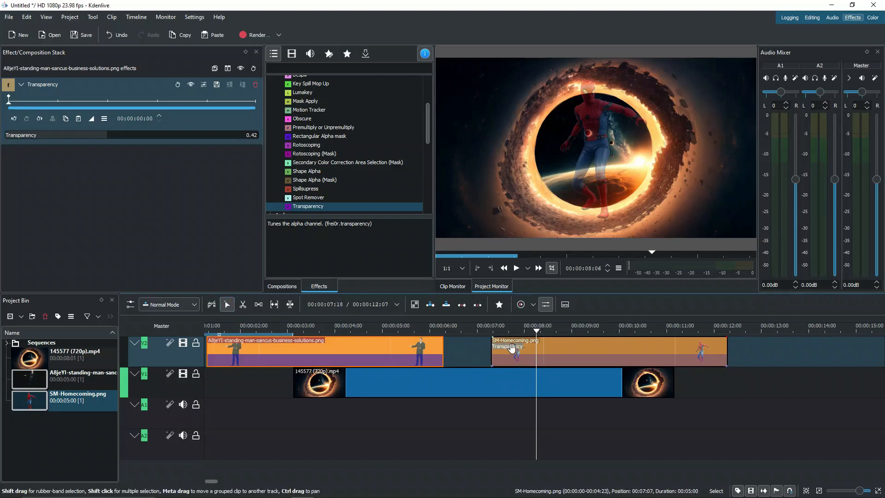
- Save the standing-man clip's Transparency effect as a custom effect named 'trans'
scroll(316, 152, up, 3)
click(316, 149)
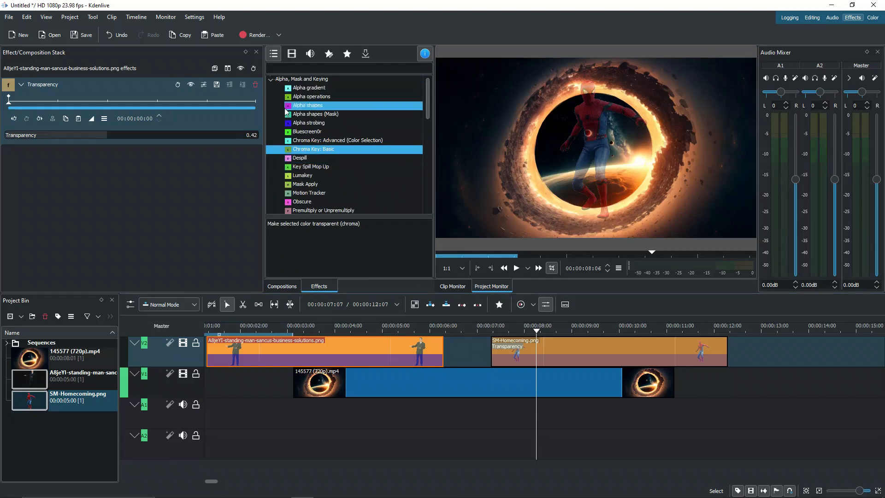
click(359, 330)
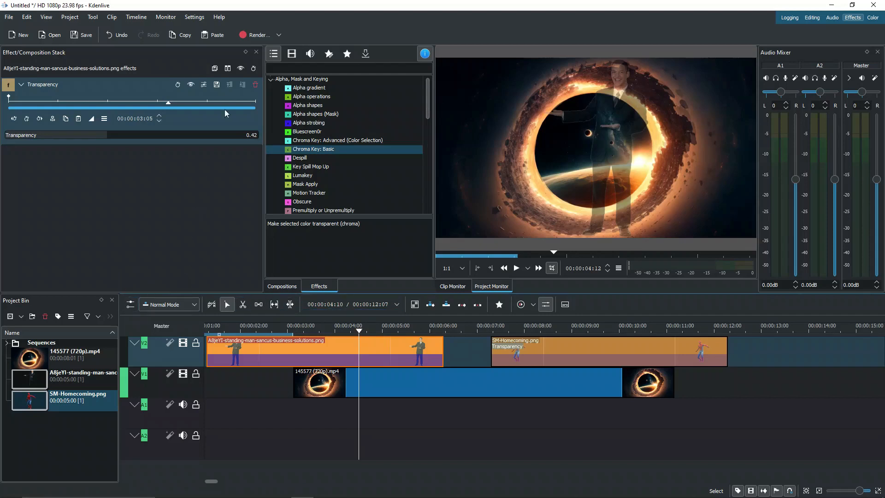
click(213, 69)
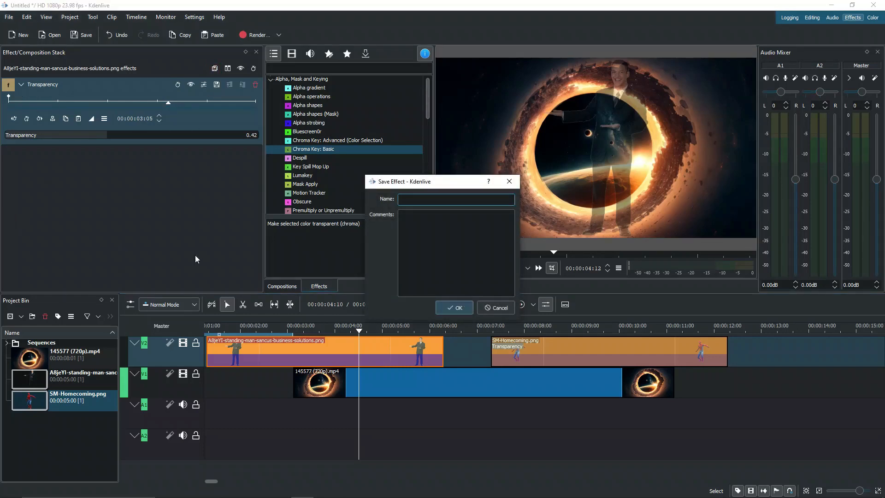
click(412, 199)
click(488, 230)
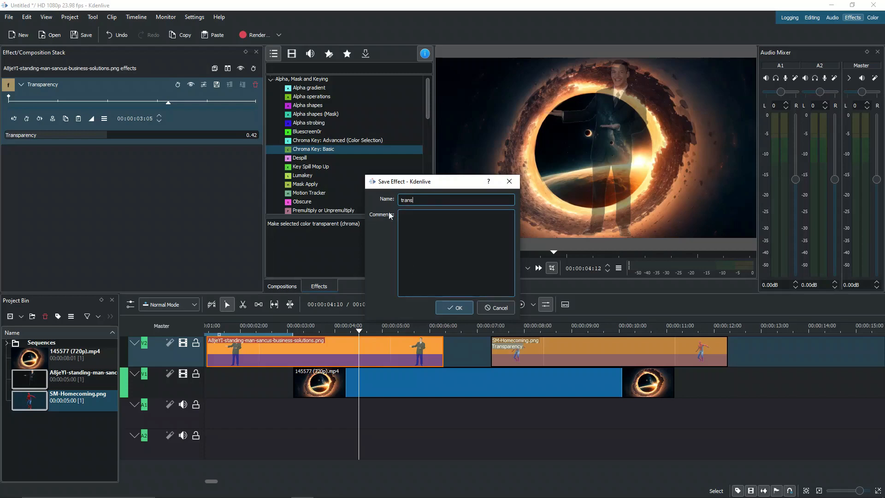
click(458, 307)
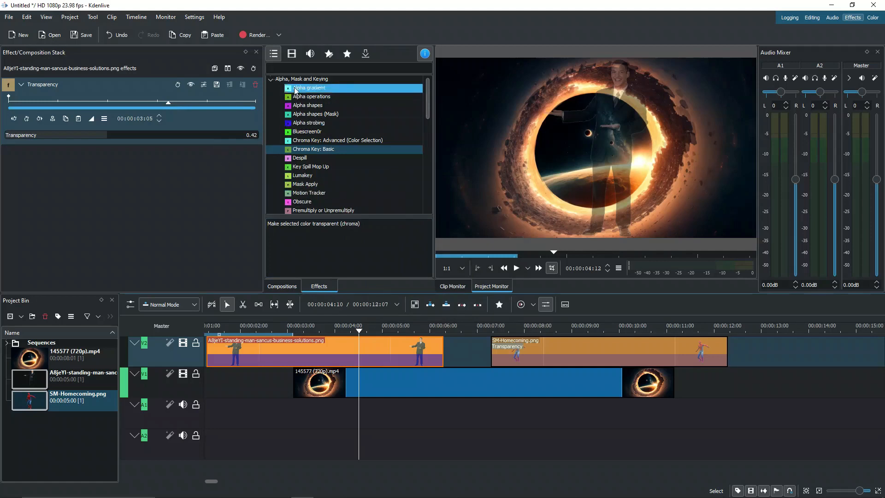
- Delete the man clip's effects and apply the custom 'trans' effect in their place
click(271, 79)
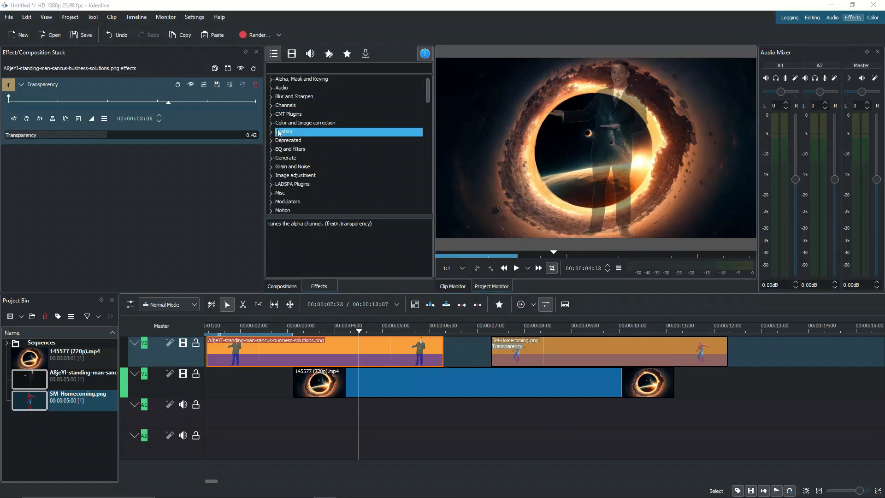
click(271, 132)
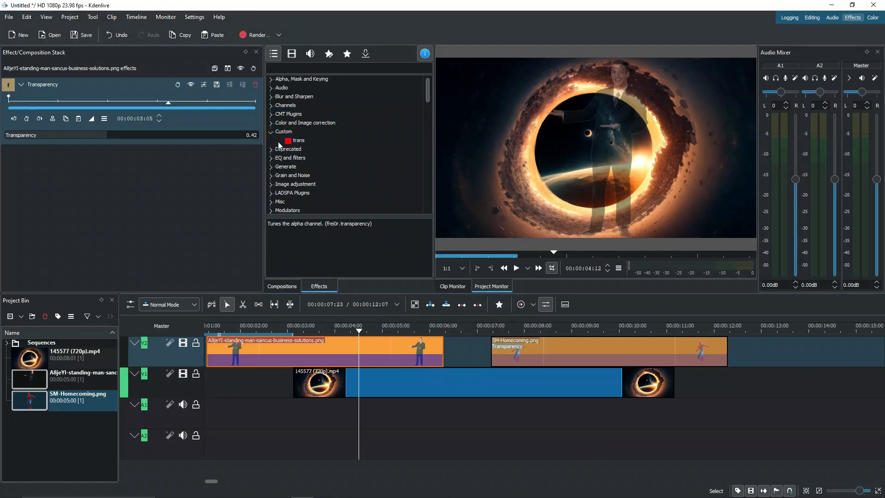
click(294, 140)
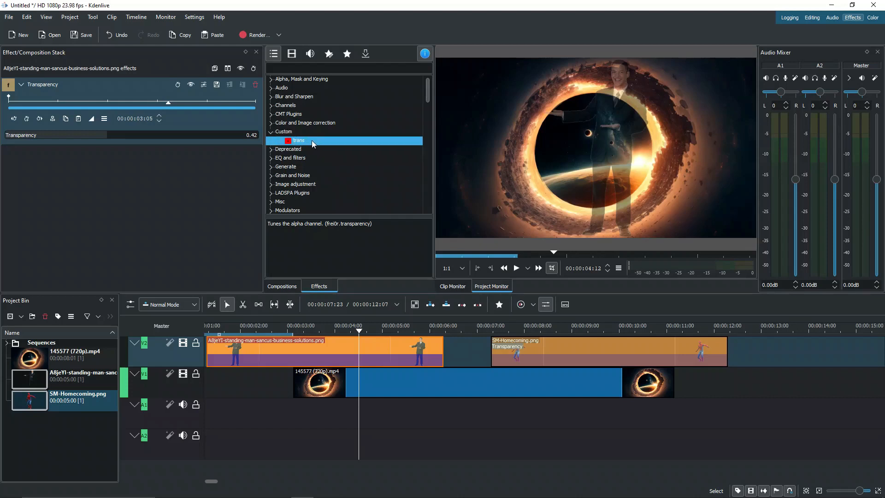
double_click(278, 132)
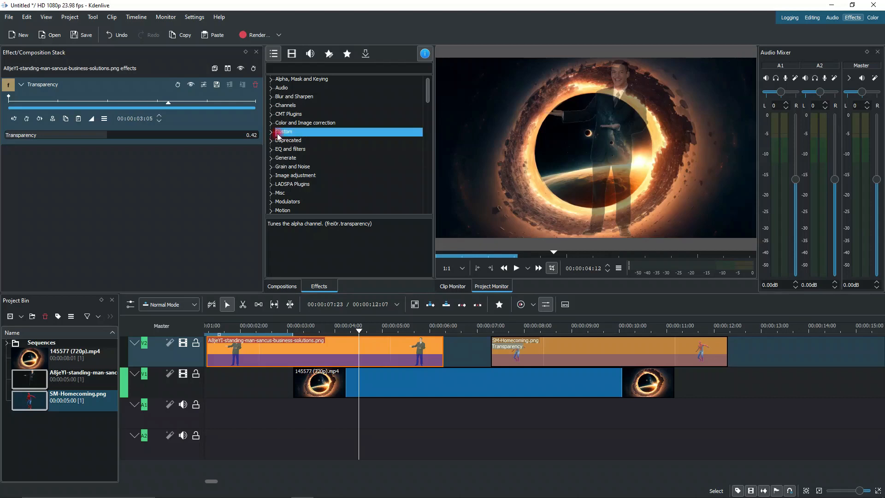
click(278, 132)
right_click(317, 343)
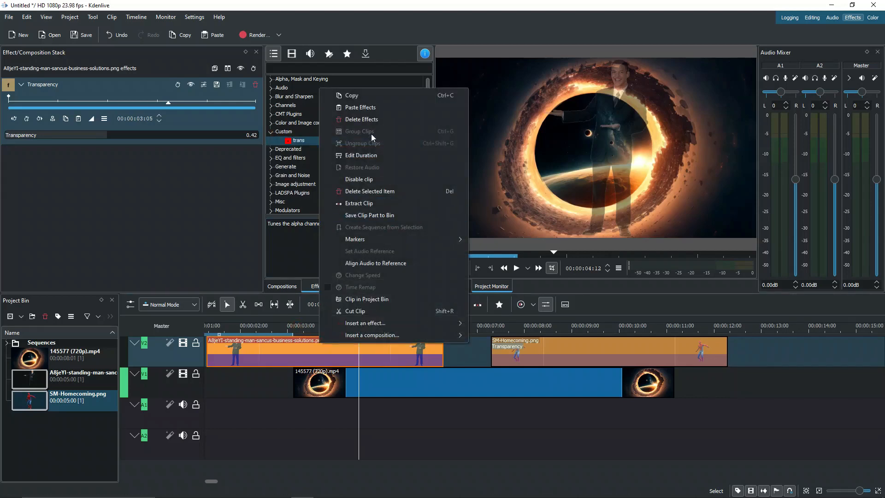
click(363, 120)
drag(298, 140, 390, 174)
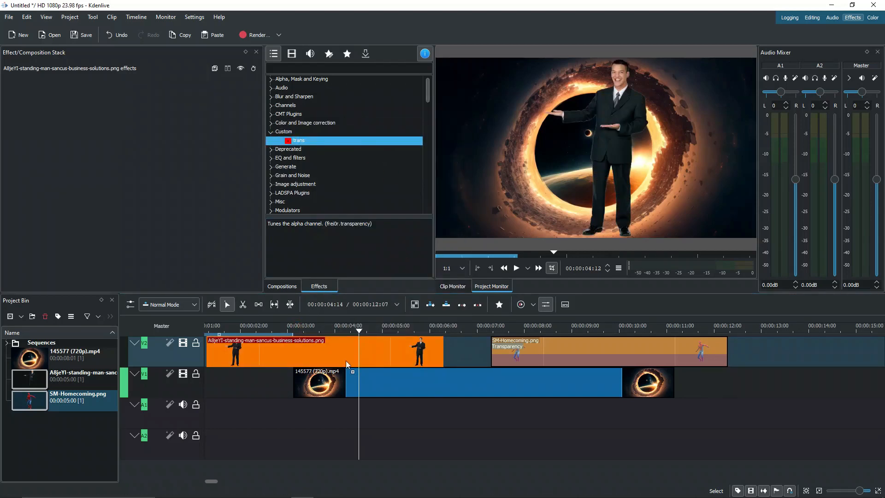
drag(341, 345, 342, 345)
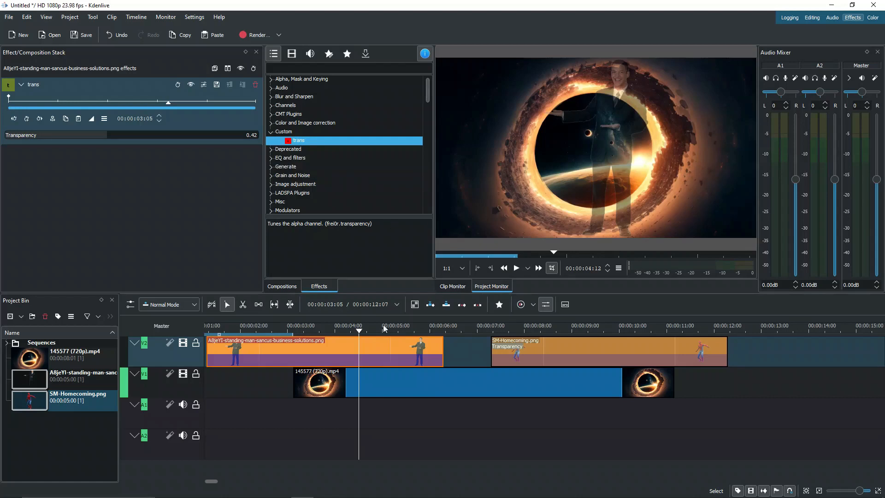
- Shift the black-hole video on V1 slightly earlier
drag(361, 330, 330, 329)
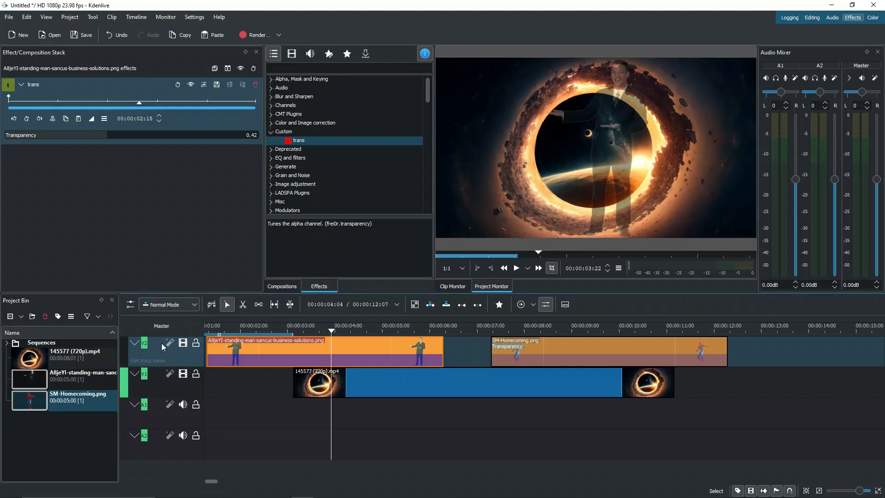
click(156, 349)
click(162, 376)
drag(336, 389, 297, 390)
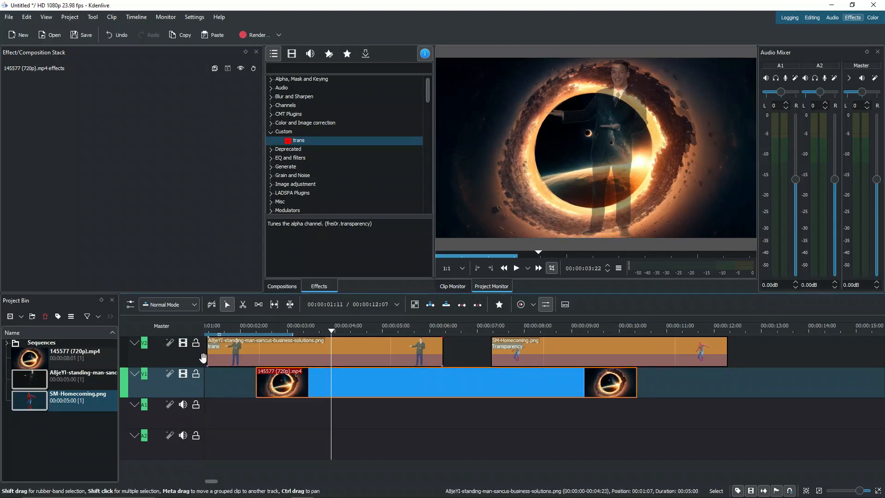
- Slide the standing-man clip to a new position on V2
click(326, 338)
drag(327, 339, 344, 336)
drag(318, 331, 297, 330)
- Apply the trans effect to track V1 and set its Transparency to 0.80
drag(297, 140, 352, 201)
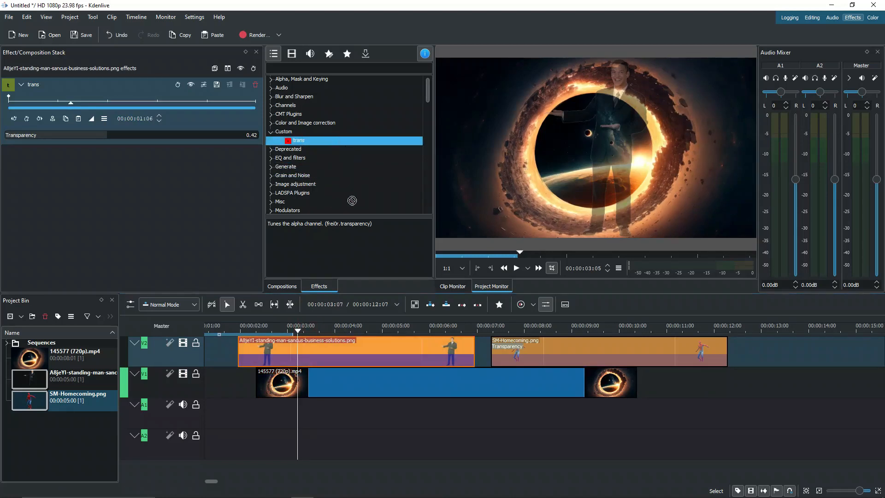
click(148, 382)
double_click(148, 381)
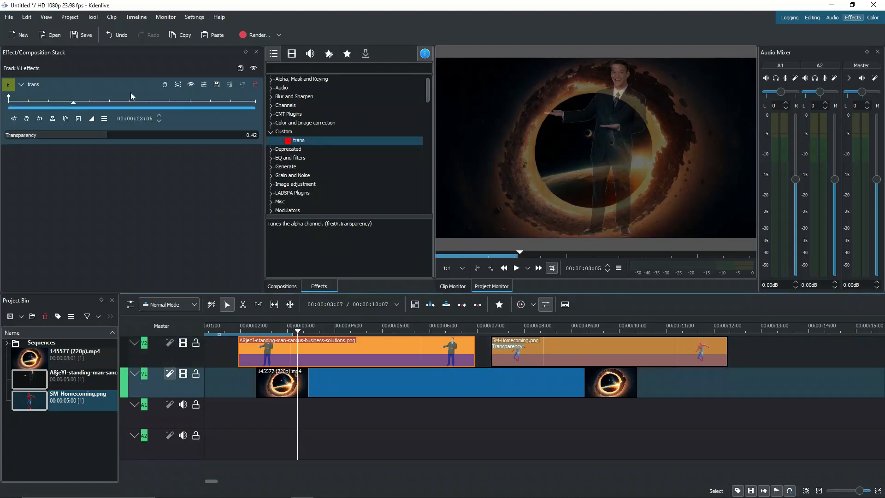
drag(107, 134, 197, 159)
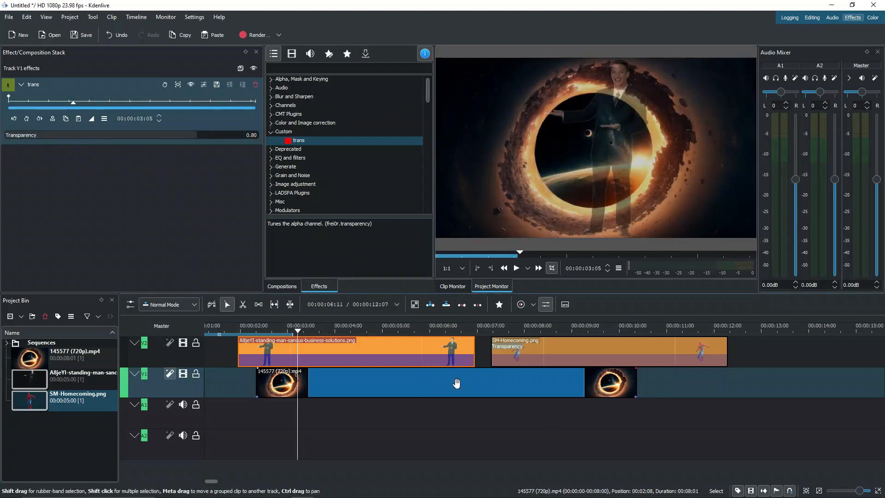
- Remove trans from the man clip and move it onto V1 after the black-hole video
scroll(334, 358, down, 3)
click(334, 359)
click(255, 85)
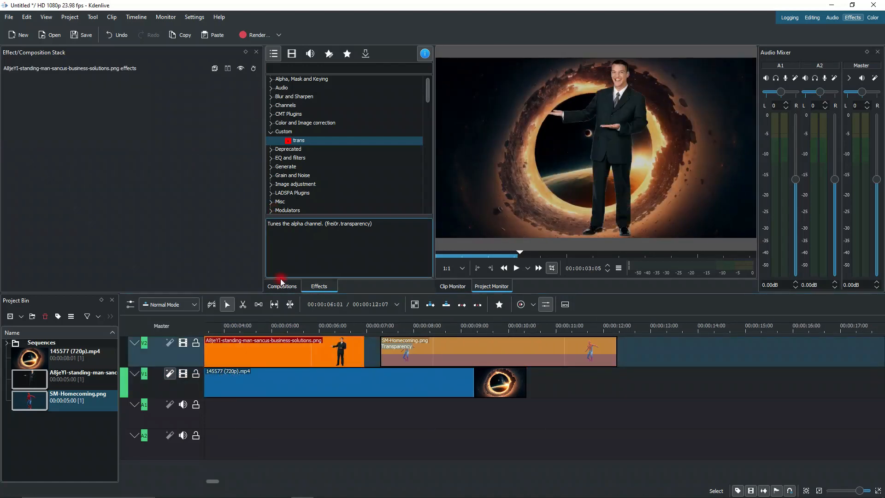
drag(255, 343, 608, 385)
scroll(433, 375, down, 3)
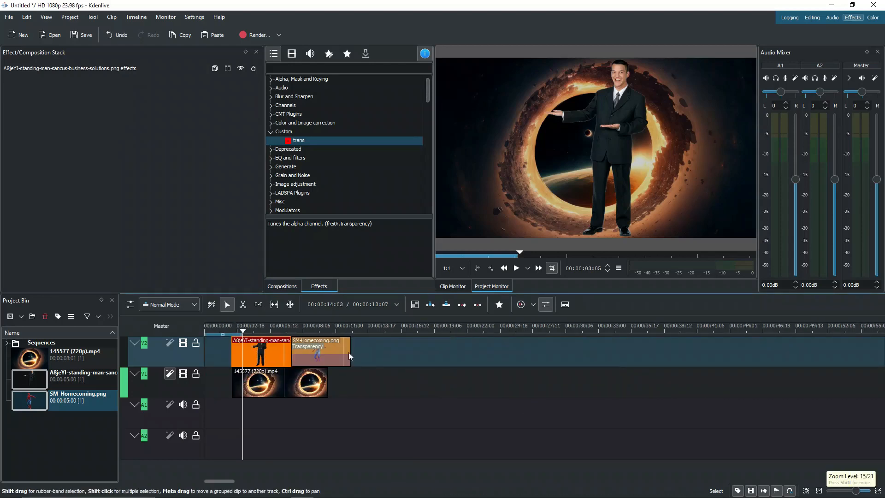
drag(242, 350, 335, 397)
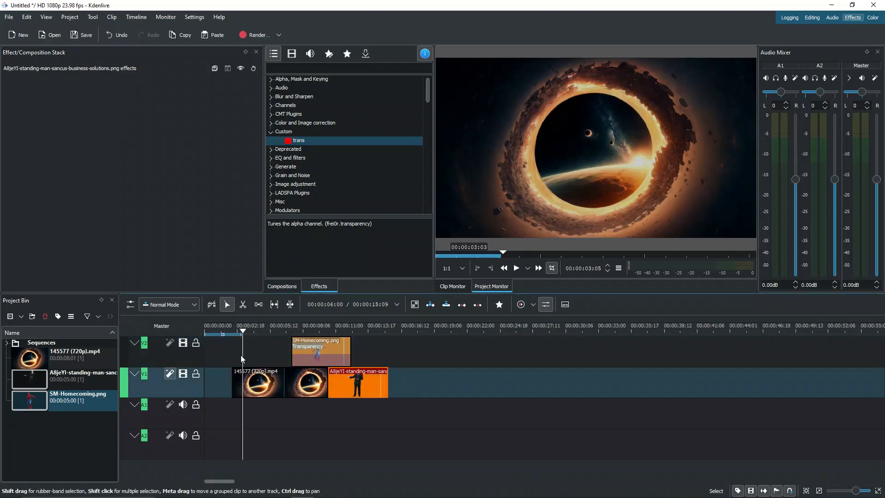
- Lower track V1's Transparency to 0.13, then select the SM-Homecoming clip
click(372, 338)
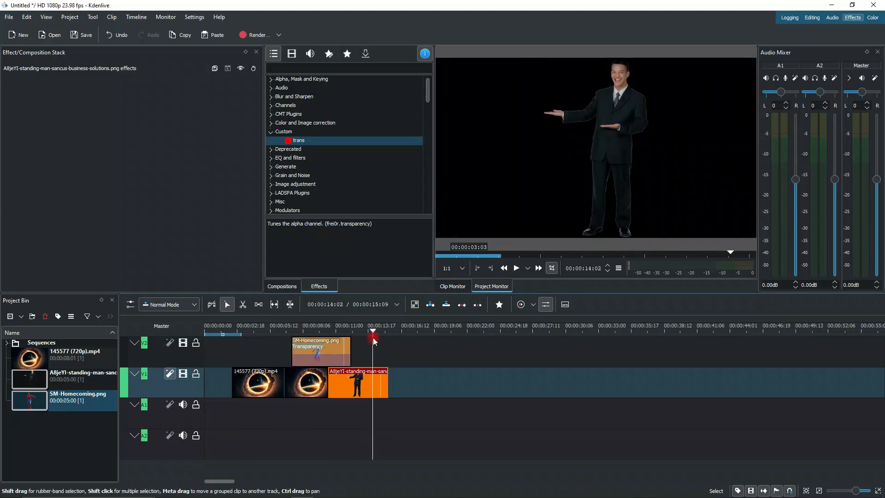
click(152, 373)
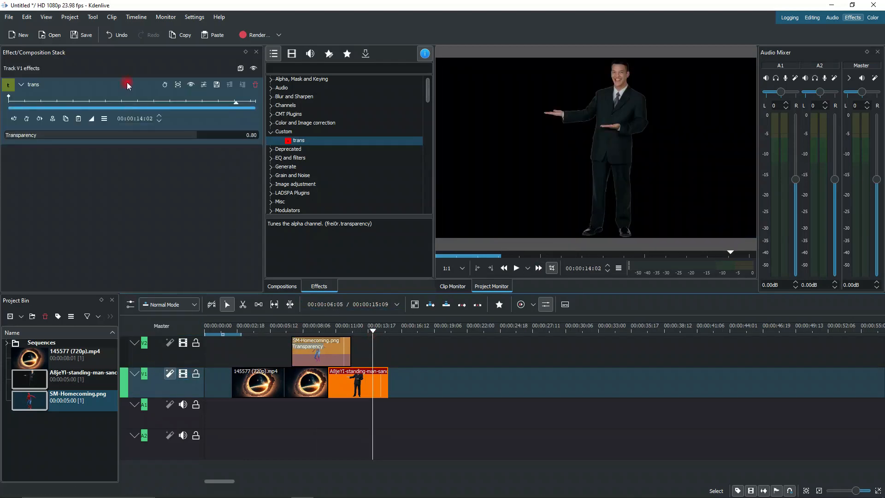
drag(180, 135, 37, 148)
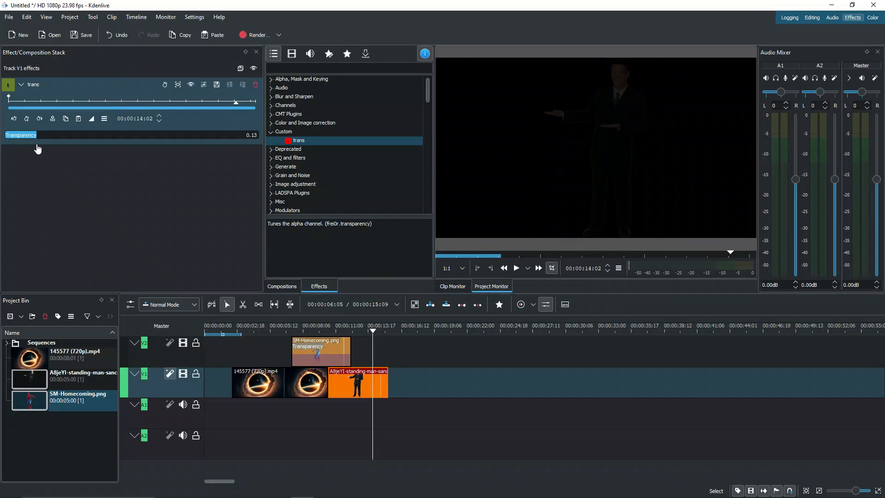
click(364, 381)
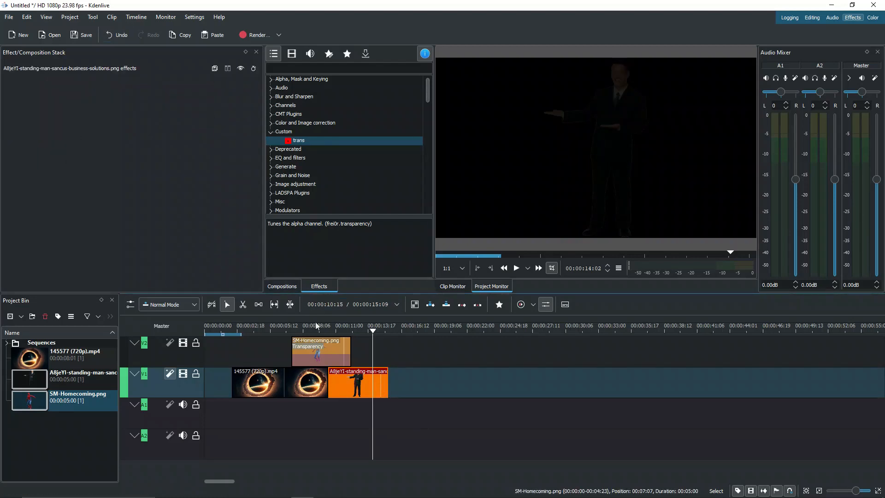
click(322, 353)
click(322, 328)
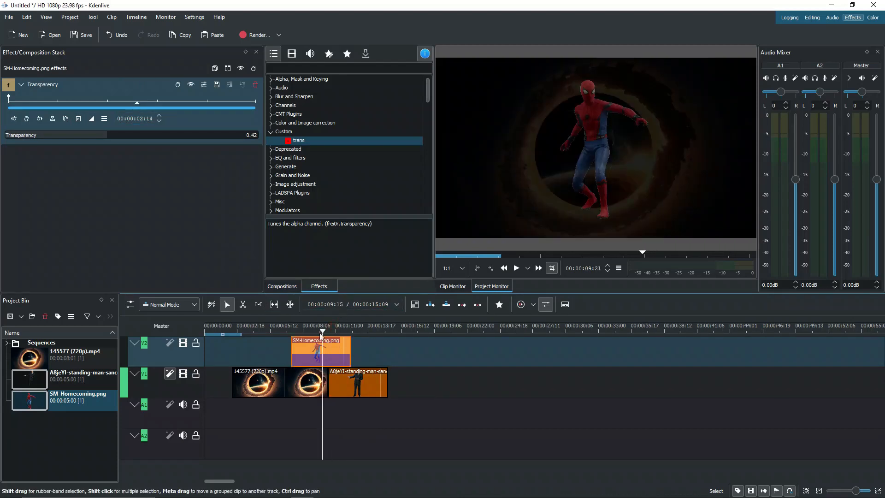
- Toggle track V1's effects off and on, then raise trans Transparency from 0.13 to 0.84
click(213, 328)
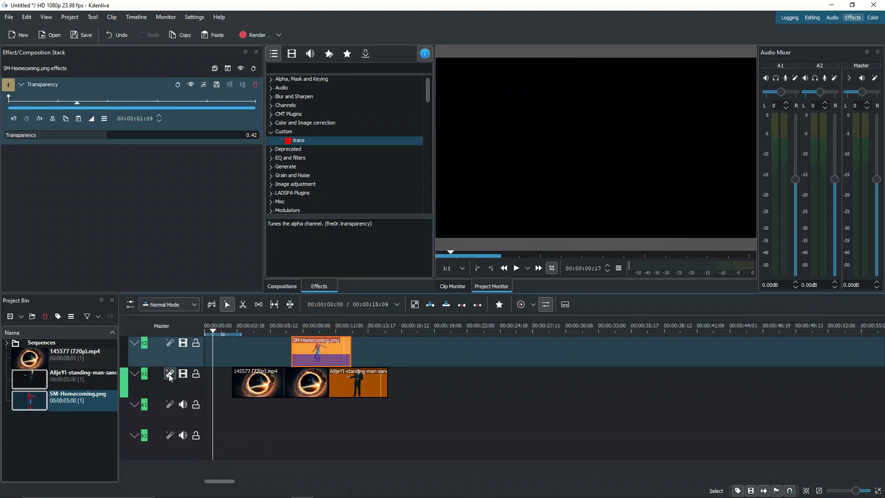
click(255, 328)
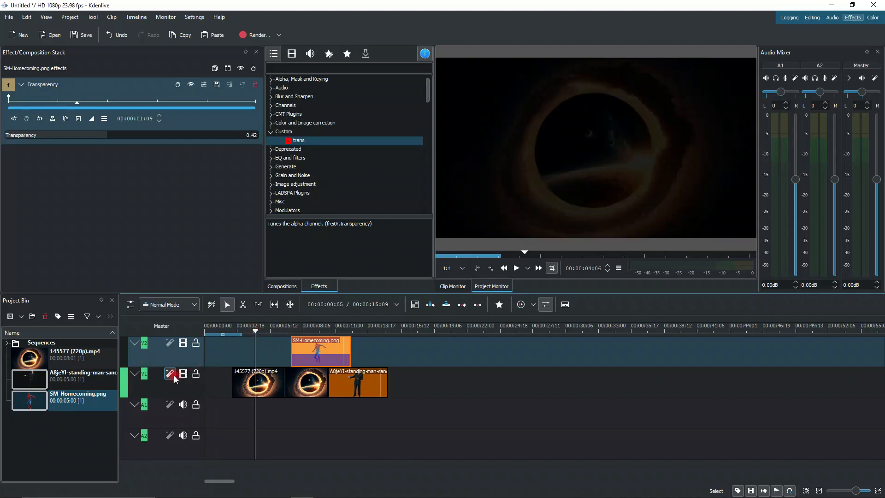
click(169, 375)
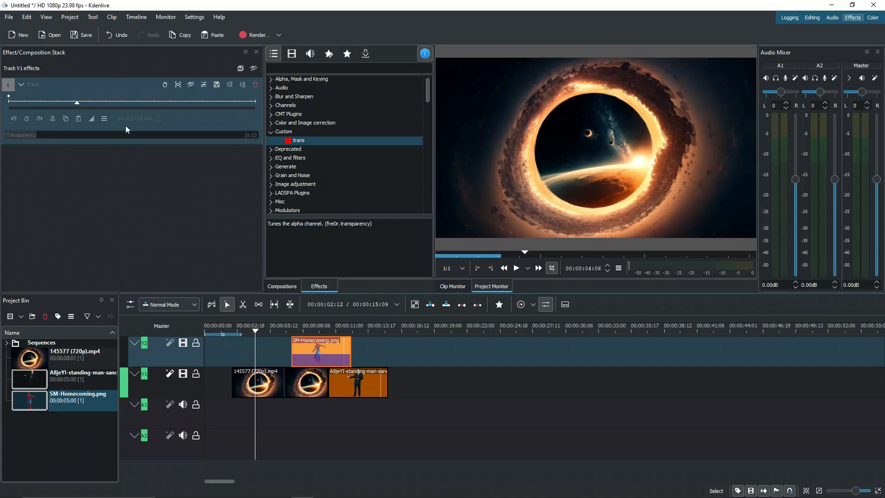
click(169, 374)
drag(87, 136, 208, 136)
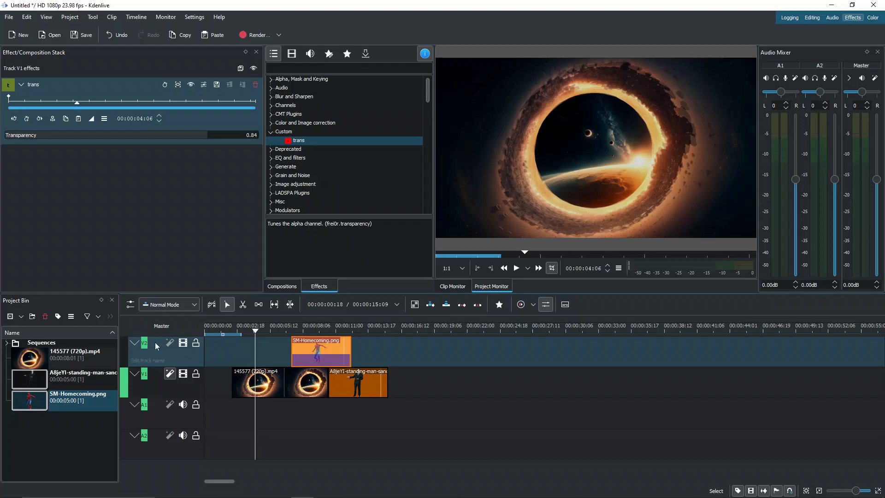
- Search 'volume' and add Volume (keyframable) to the master effects with Gain at 13 dB
click(174, 328)
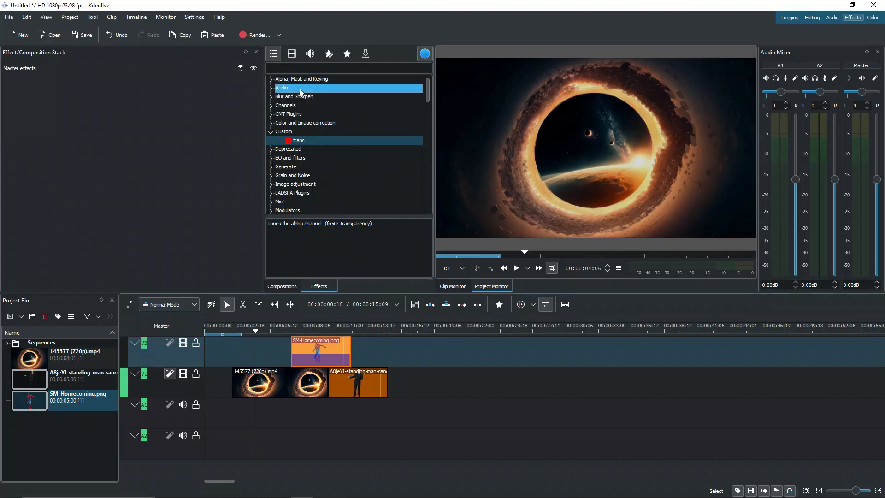
click(271, 88)
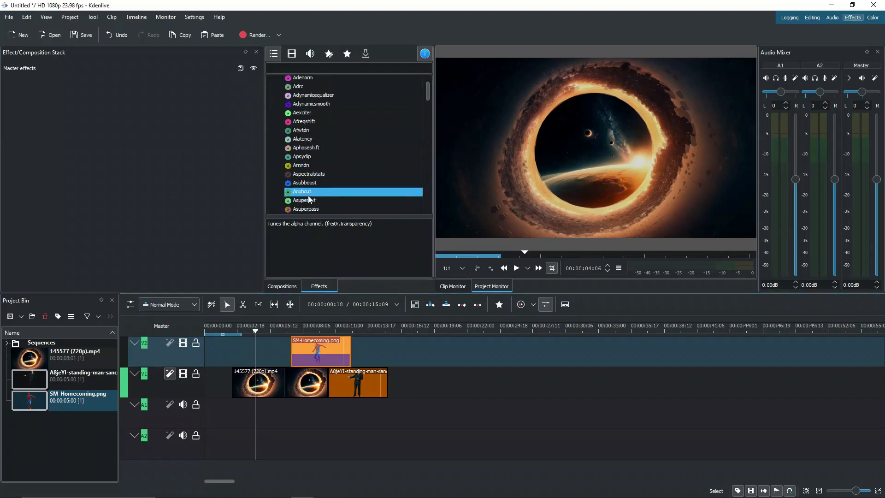
click(284, 87)
click(281, 68)
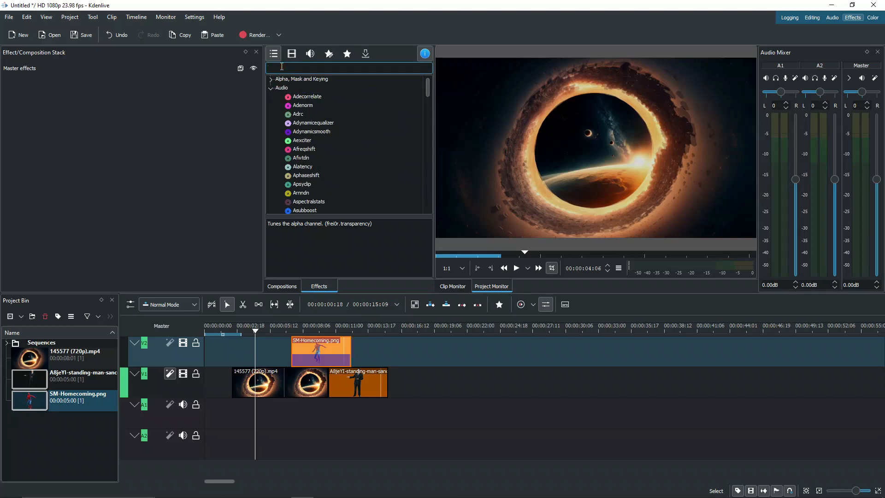
text(volume)
drag(317, 88, 159, 326)
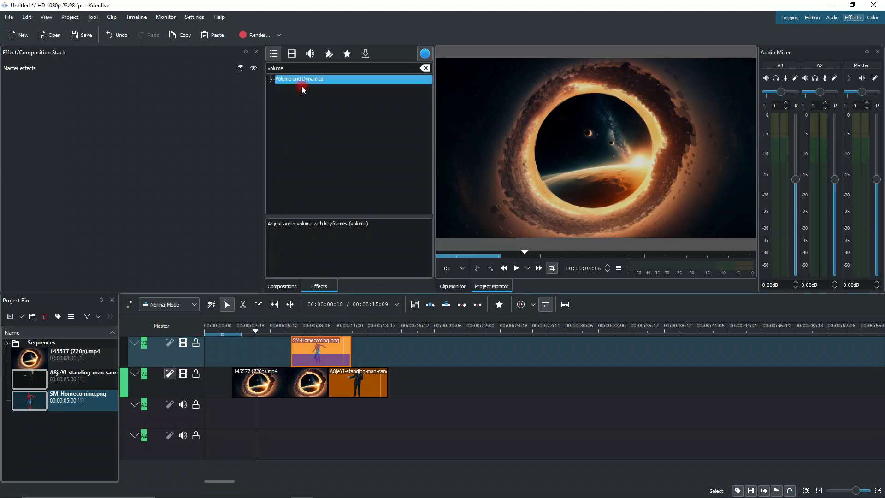
drag(296, 88, 171, 185)
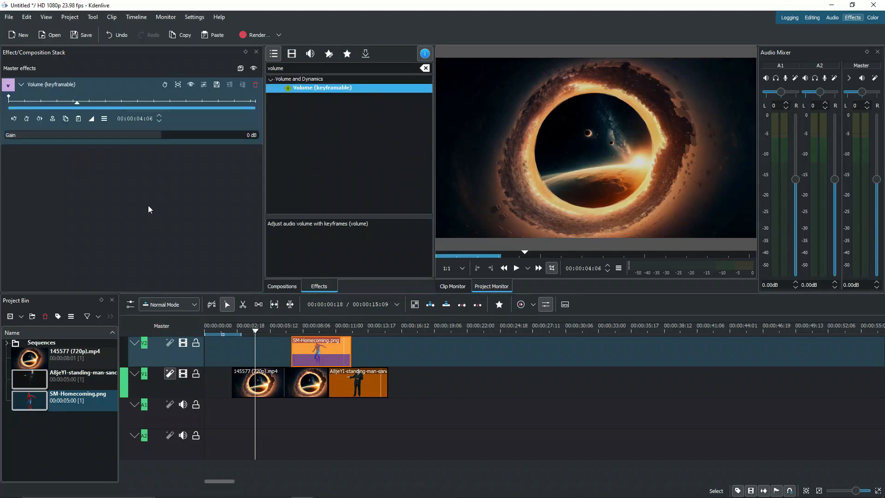
drag(155, 134, 181, 135)
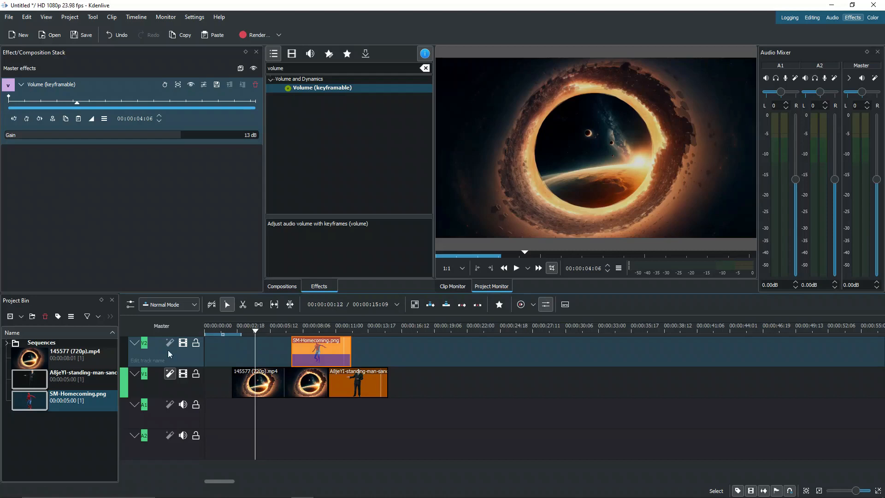
- Check the V2 track and SM-Homecoming.png clip effects, then locate trans under Custom effects
click(156, 348)
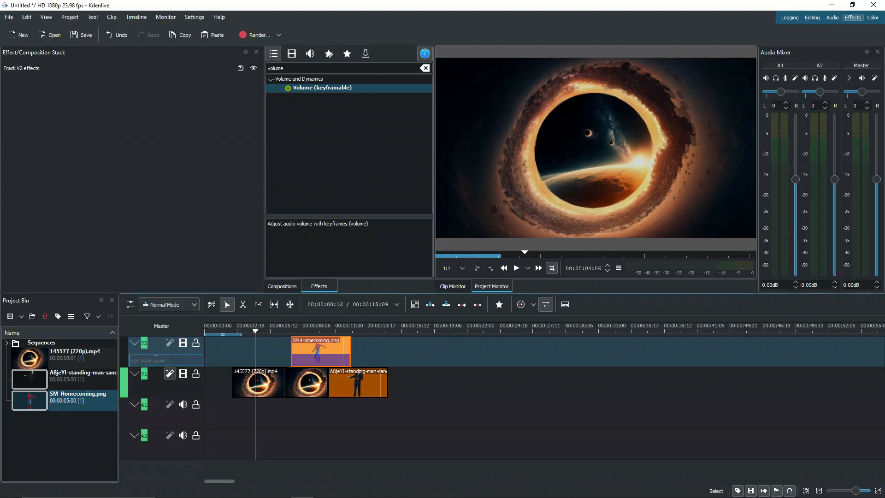
click(316, 347)
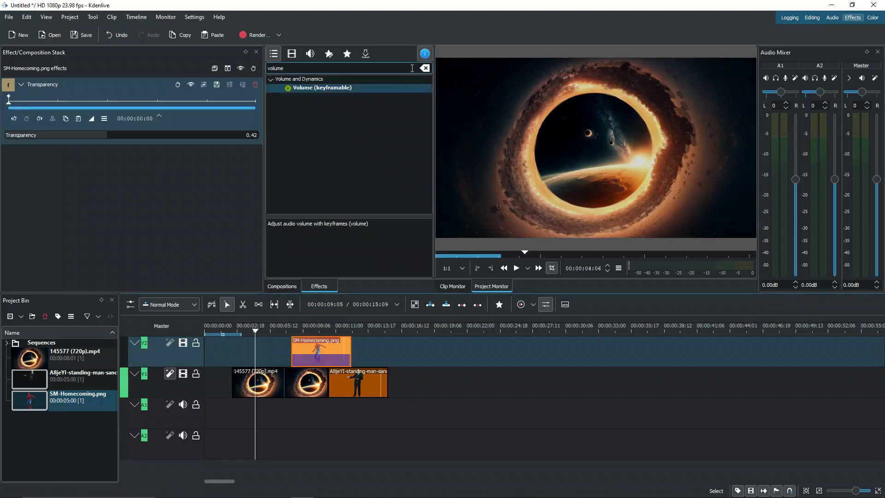
click(425, 68)
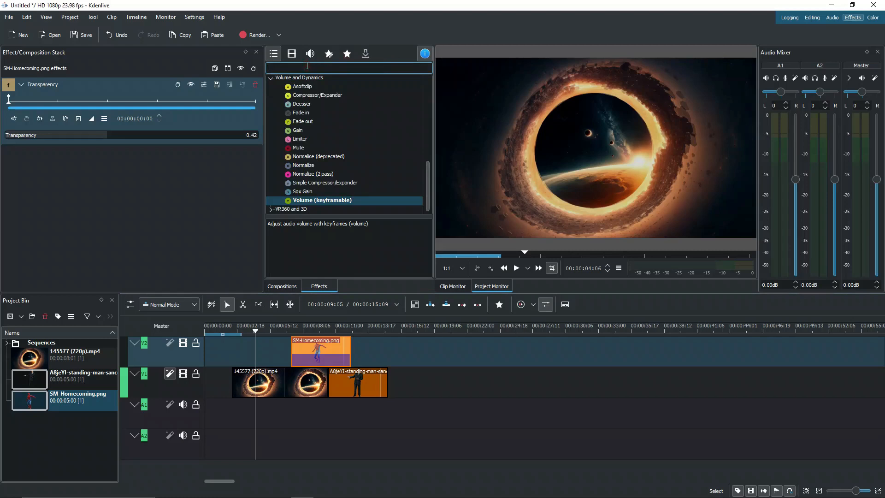
text(cust)
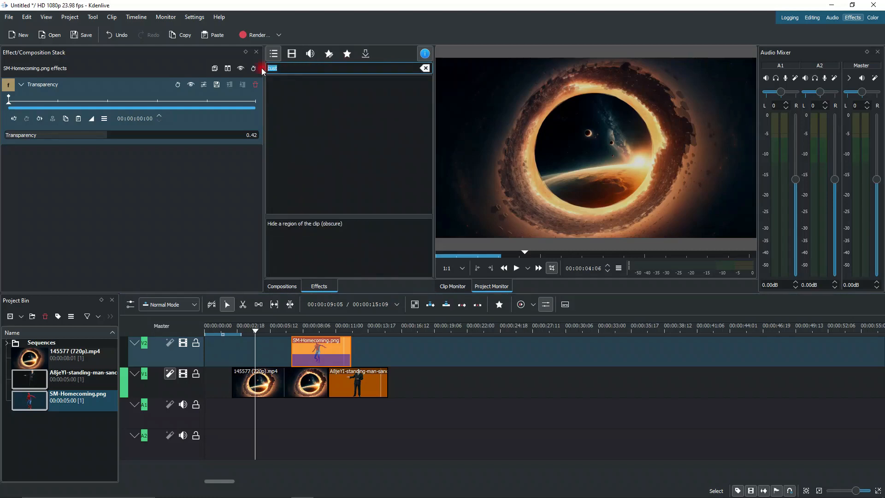
click(424, 68)
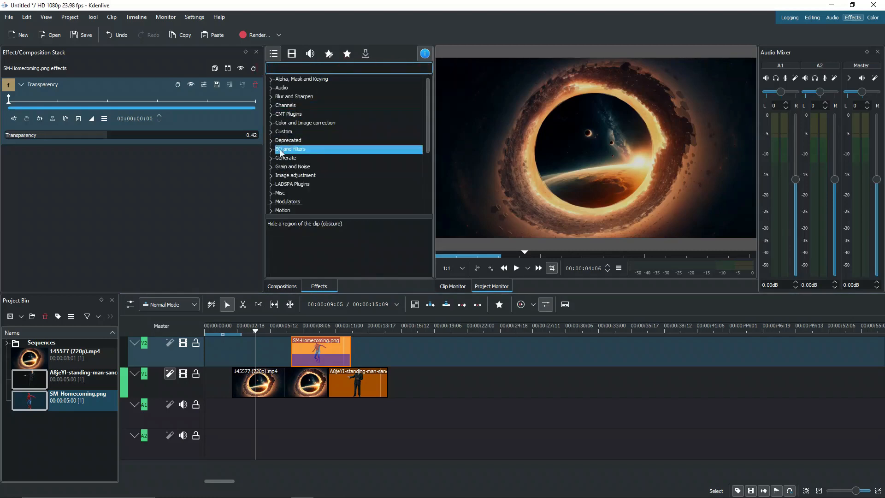
click(271, 132)
click(290, 138)
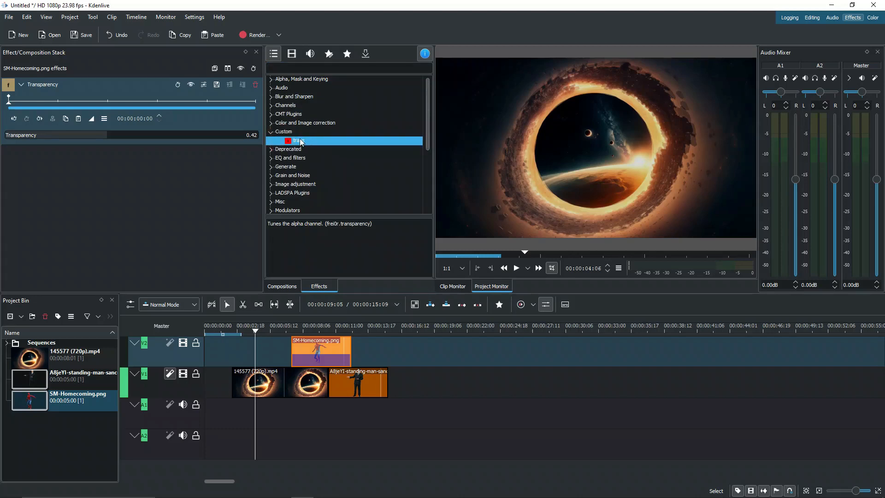
- Start a new project with default settings, discard the old one, and select trans
click(9, 17)
click(21, 27)
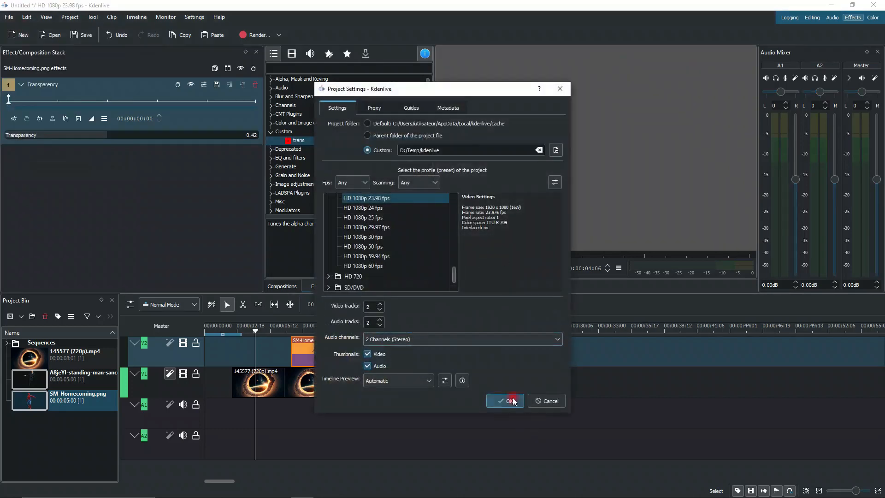
click(512, 401)
click(487, 262)
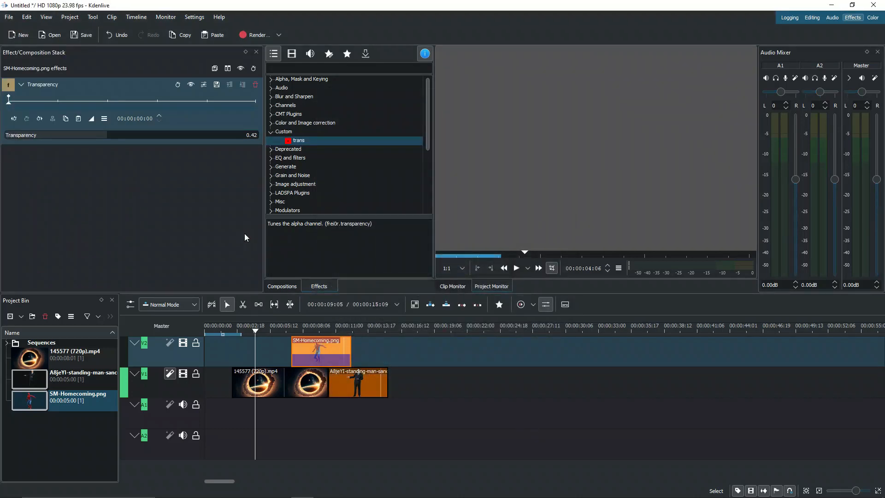
click(299, 141)
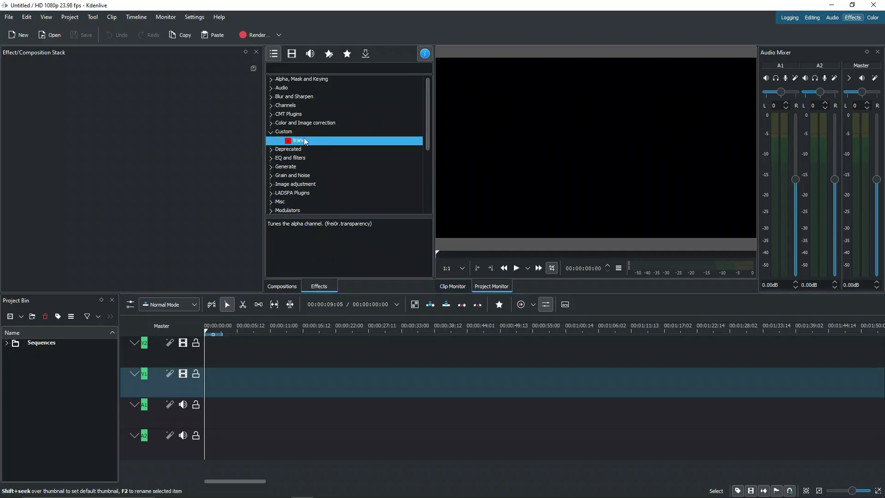
- Switch to the Editing workspace and show its Effects list with trans under Custom
click(812, 18)
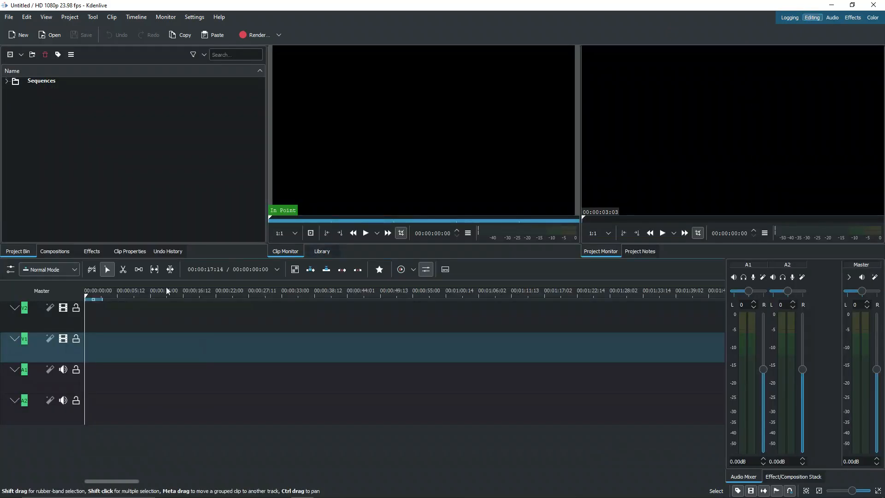
click(84, 253)
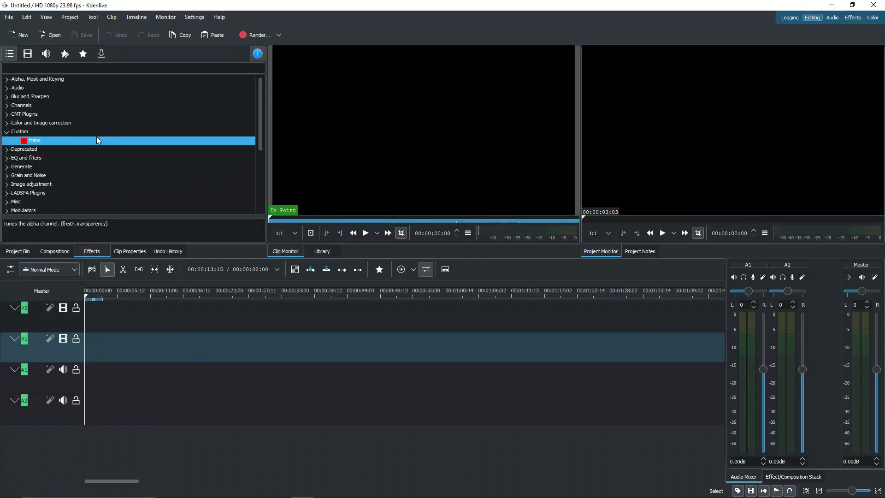